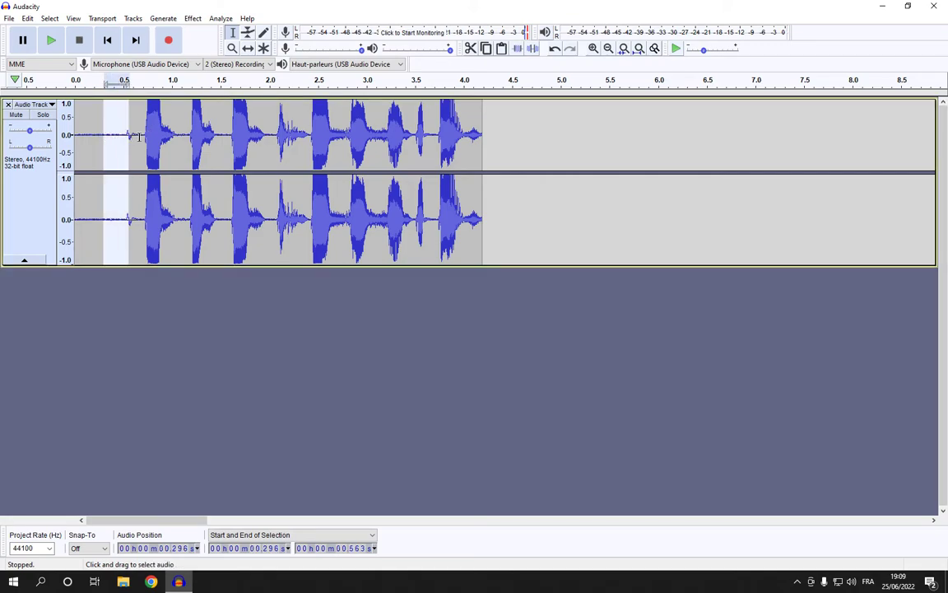
Set the selection start near 0.30 s, at the first sound burst.
left_click(140, 136)
Duplicate the 0.67–1.17 s burst into a new track, then discard that partial copy.
left_click_drag(140, 144, 188, 136)
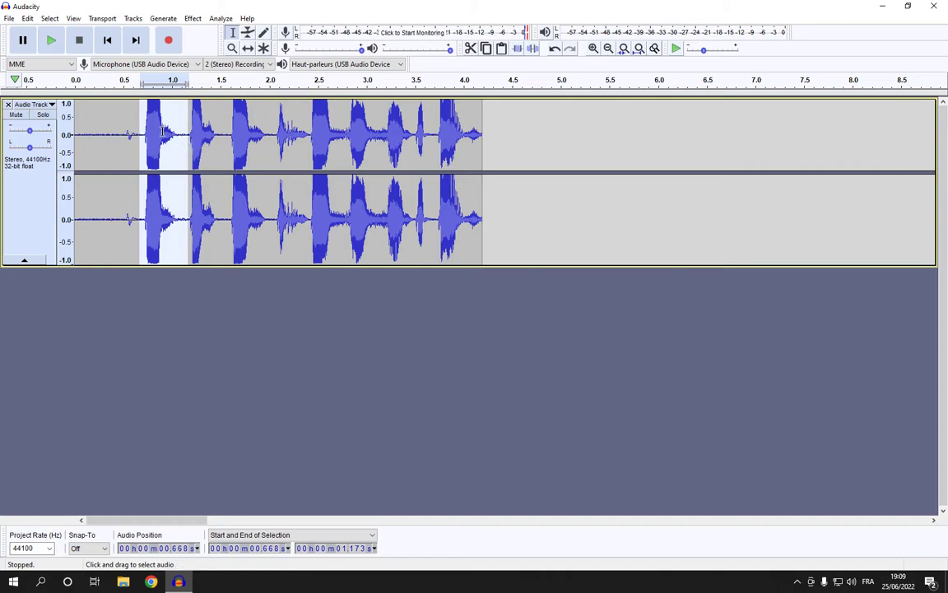
left_click(27, 18)
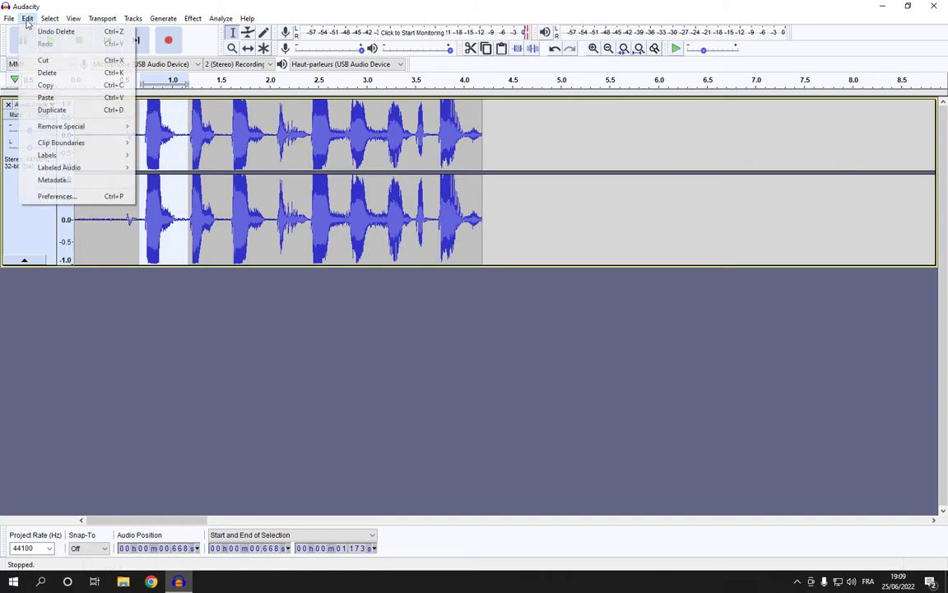
left_click(54, 110)
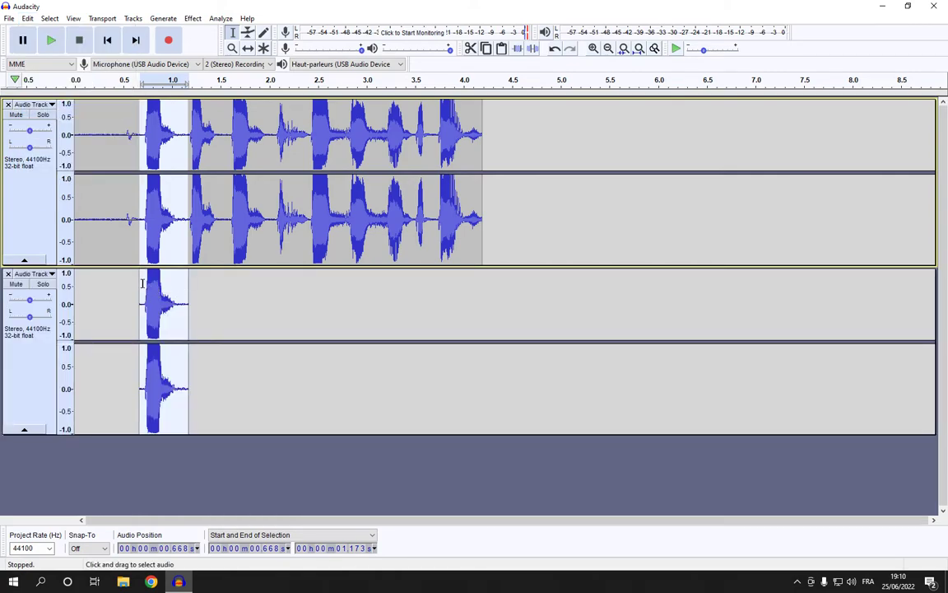
left_click(555, 50)
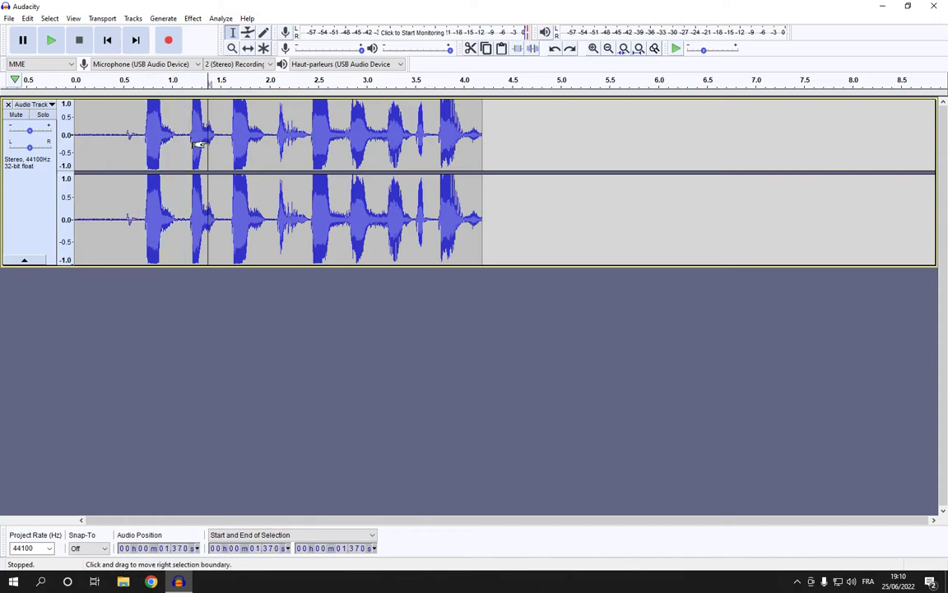
Select the entire four-second clip and duplicate it into a second stereo track.
double_click(204, 141)
left_click(178, 140)
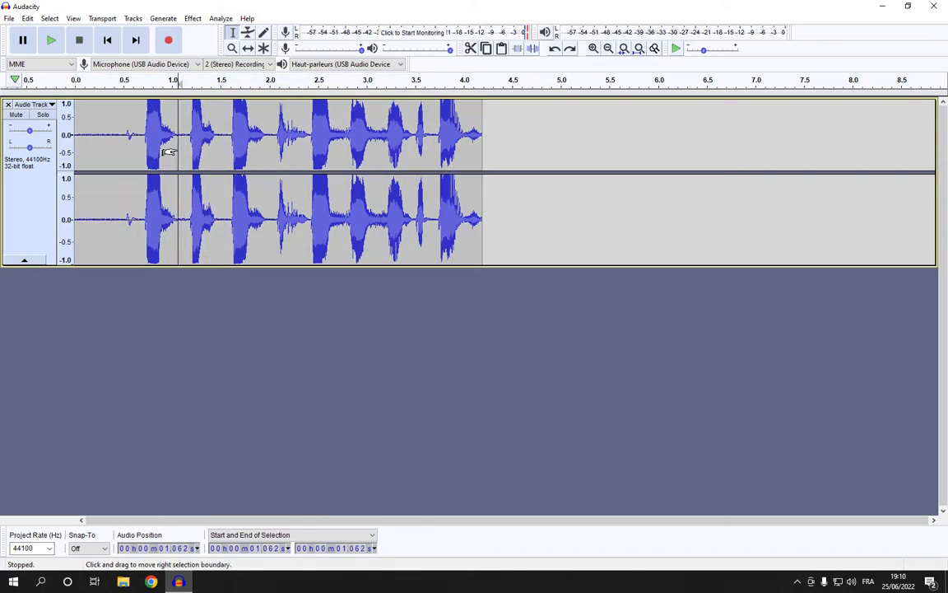
double_click(77, 136)
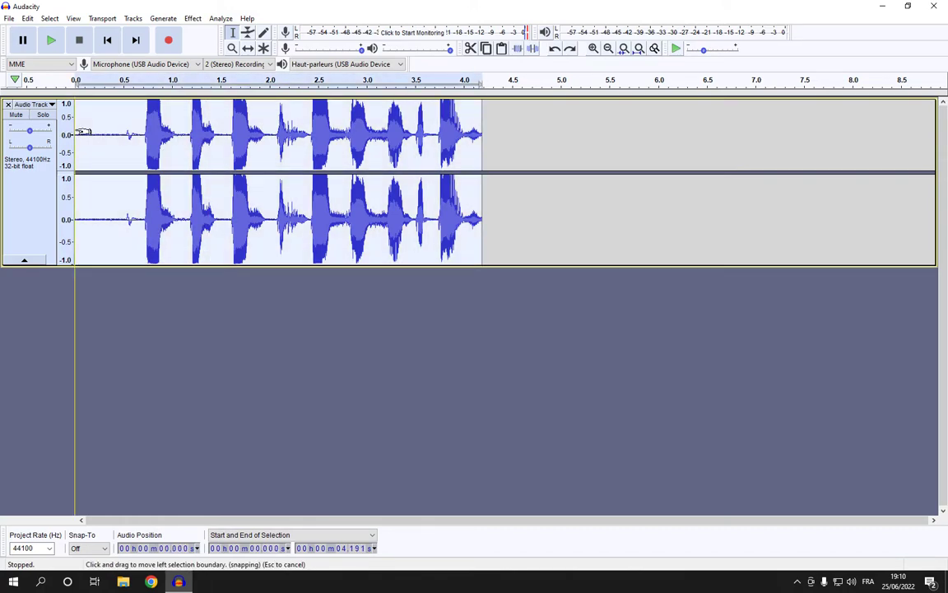
left_click(30, 18)
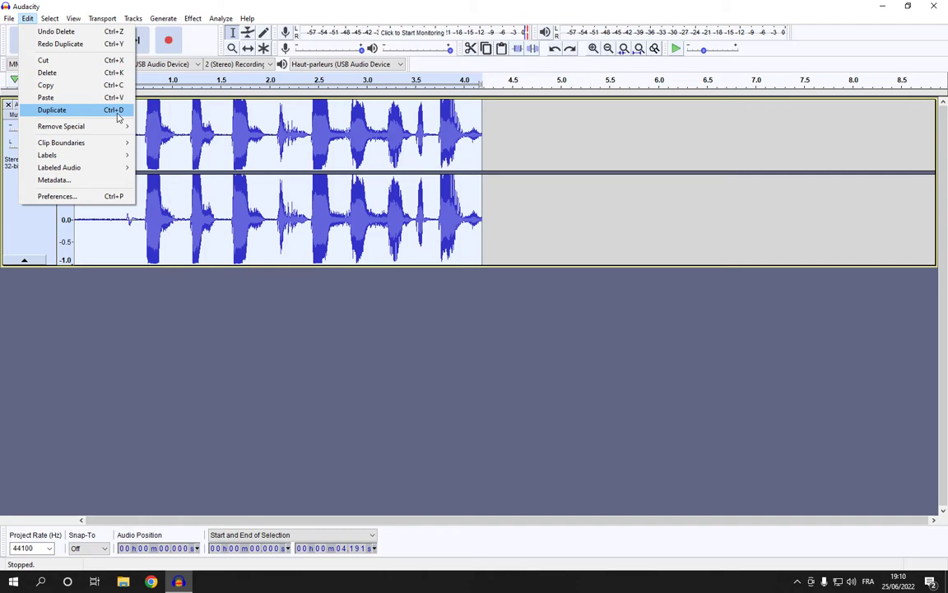
left_click(117, 110)
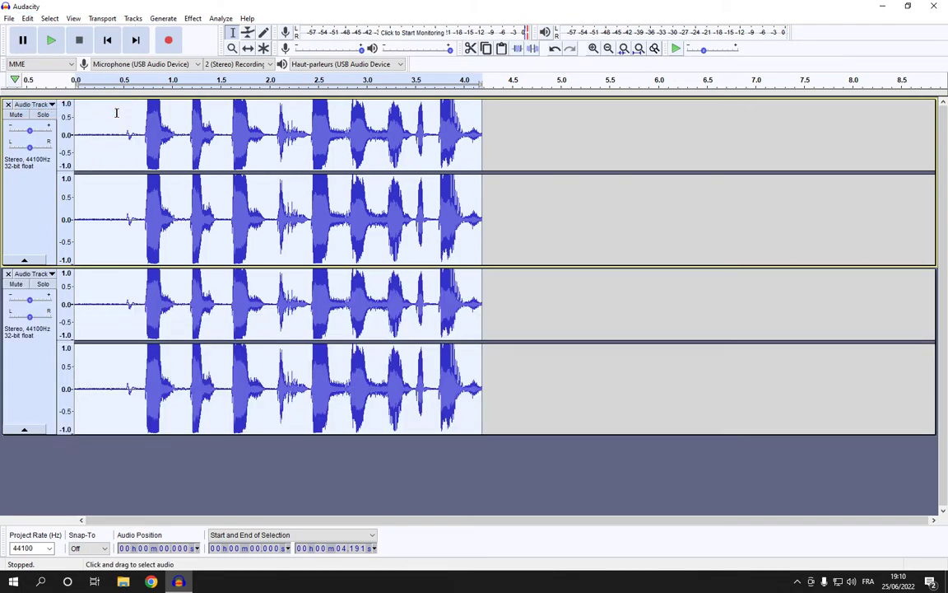